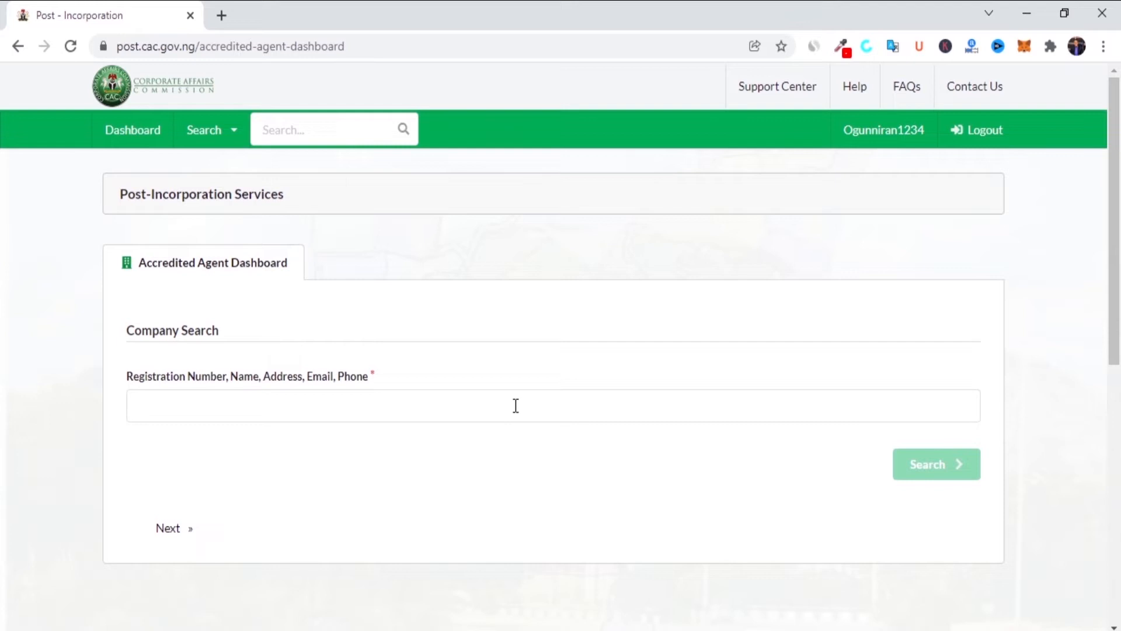
Search for the company RANDOM HAULAGE LIMITED and proceed to its dashboard
{"action": "left_click", "coordinate": [516, 406]}
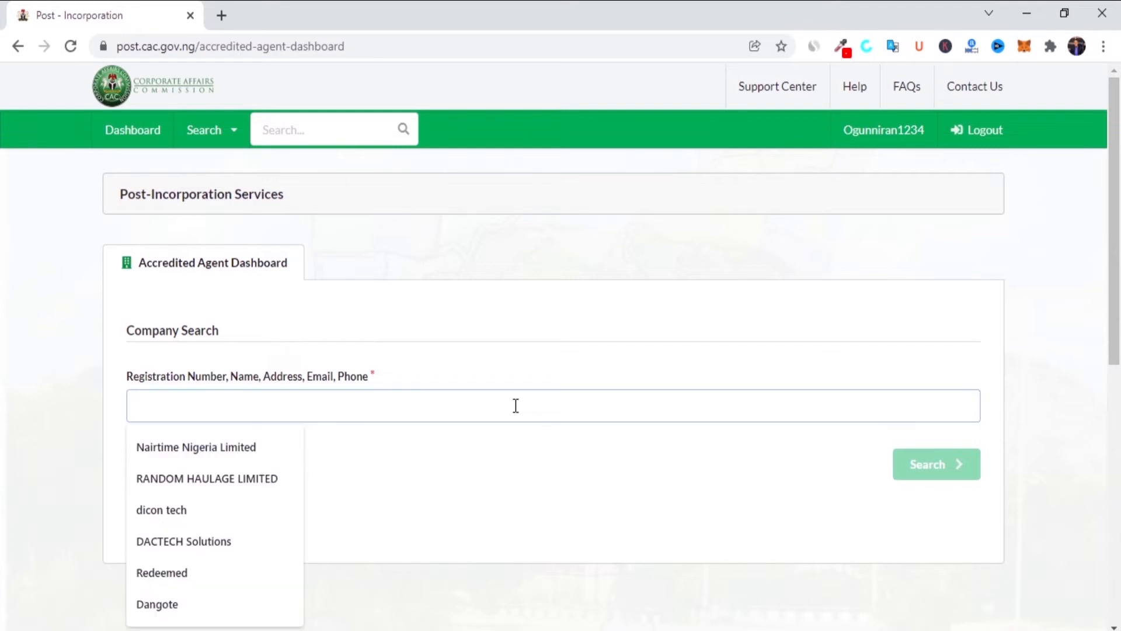
{"action": "left_click", "coordinate": [238, 485]}
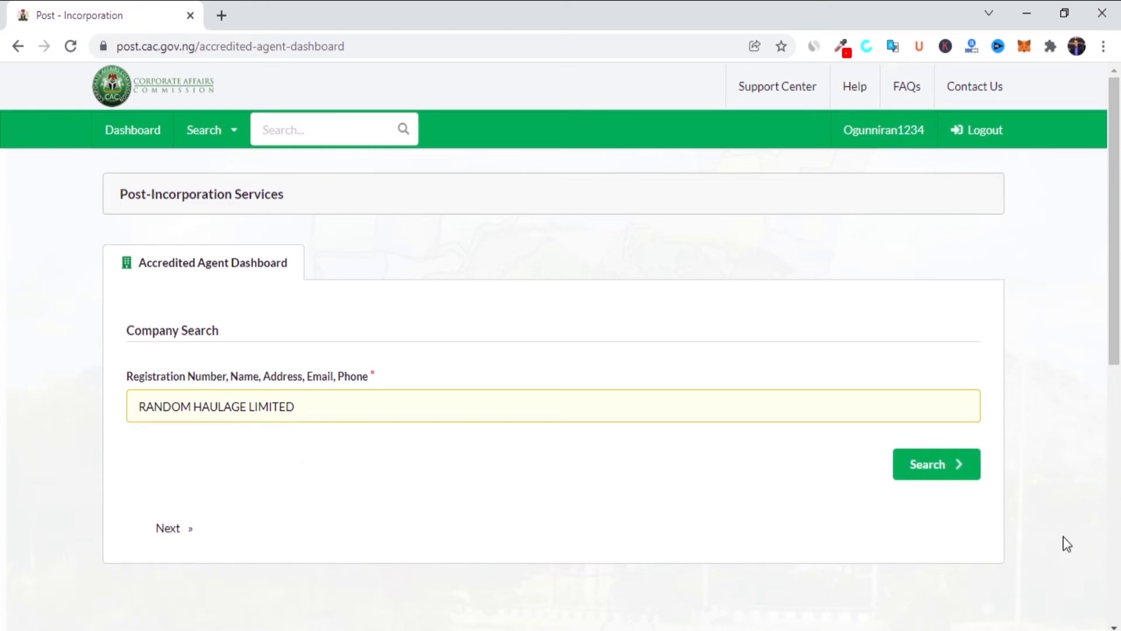
{"action": "left_click", "coordinate": [913, 470]}
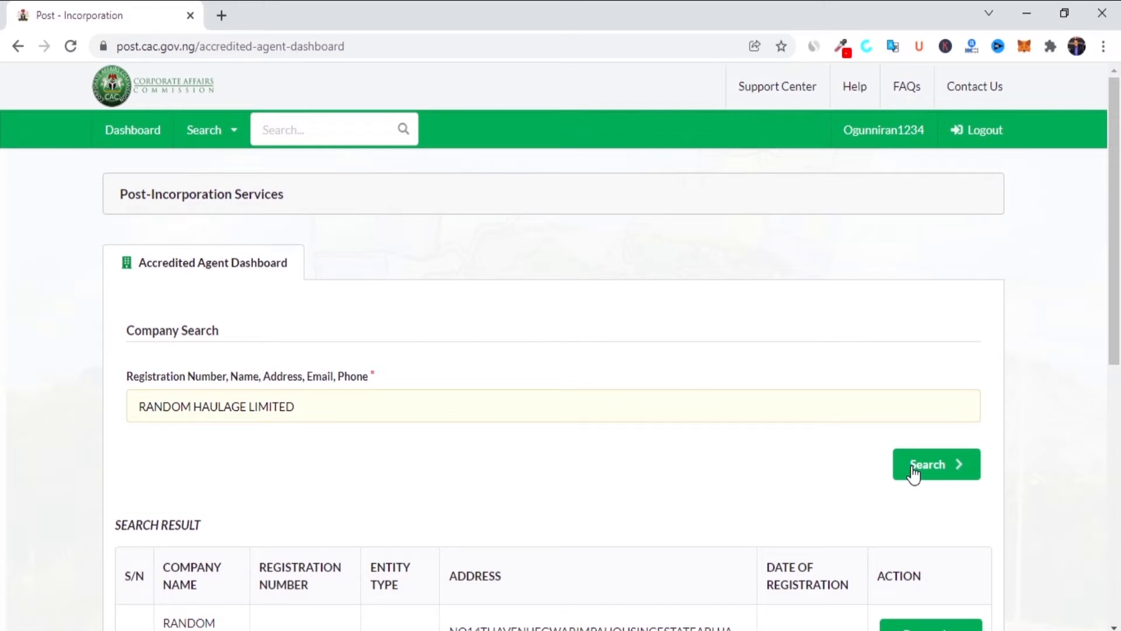
{"action": "scroll", "coordinate": [934, 350], "scroll_direction": "down", "scroll_amount": 3}
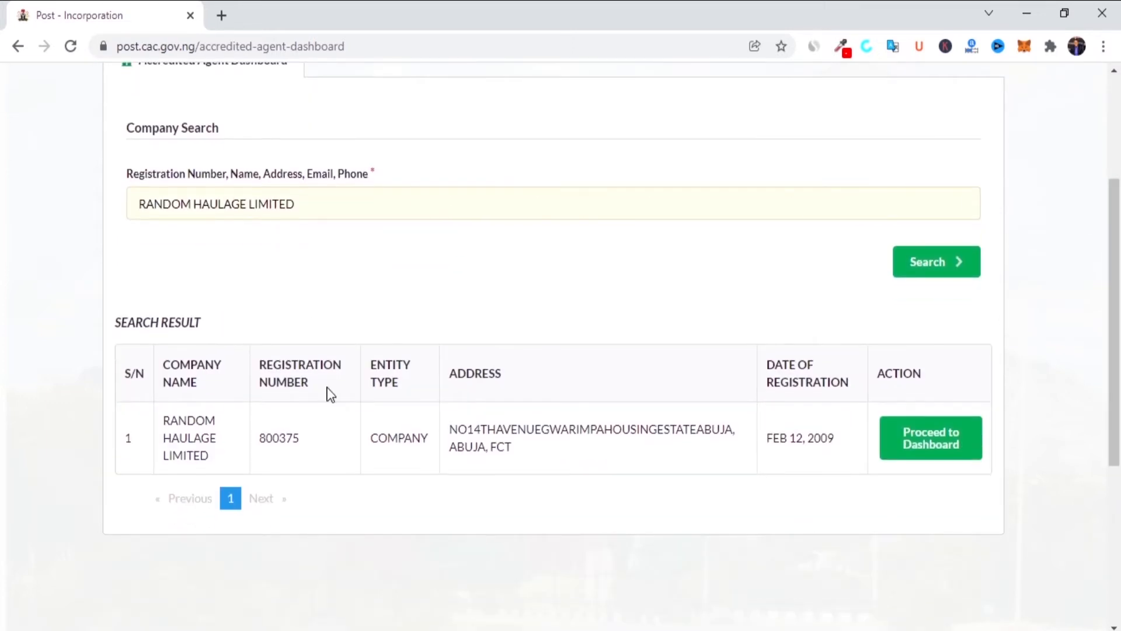
{"action": "left_click", "coordinate": [958, 451]}
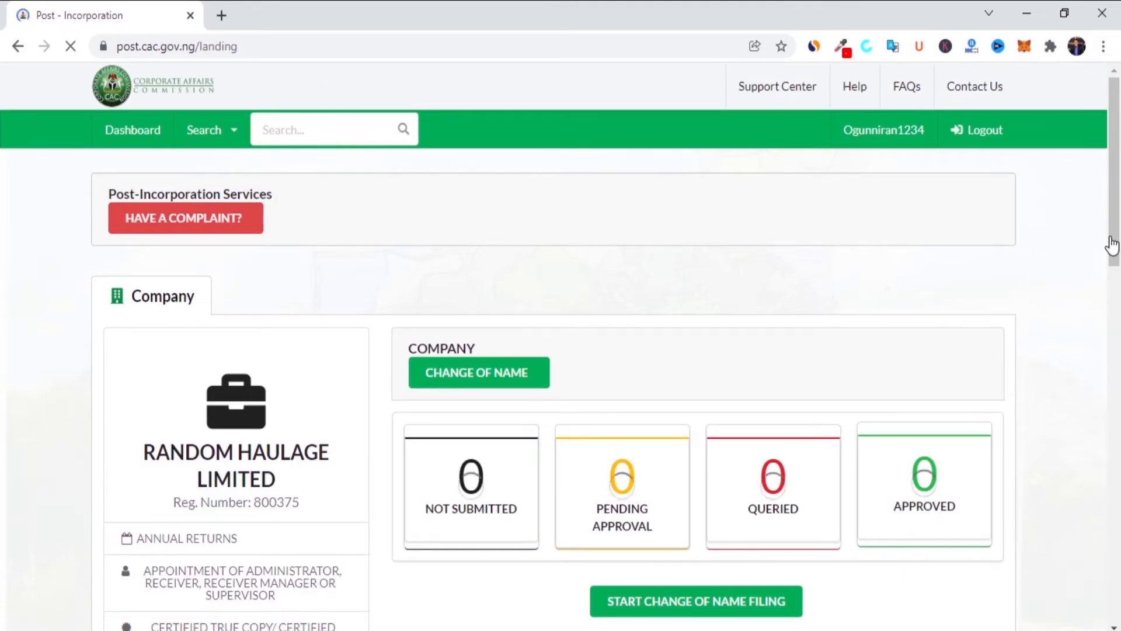
Open the company's annual returns service, start an annual return company filing, and proceed past the requirements to the data entry form
{"action": "scroll", "coordinate": [1111, 245], "scroll_direction": "down", "scroll_amount": 3}
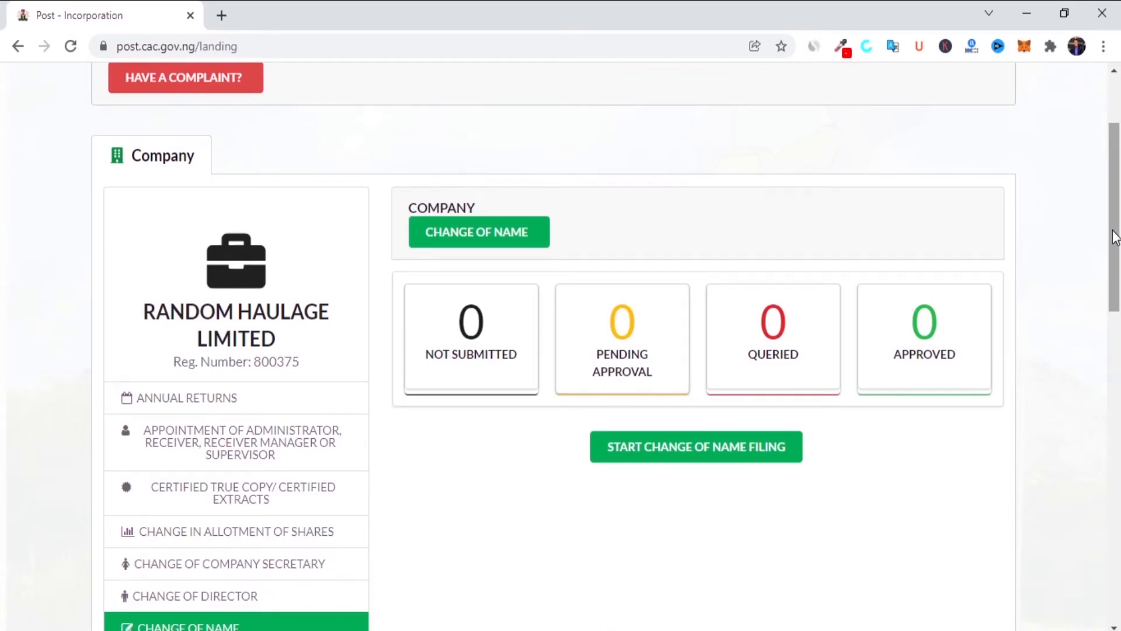
{"action": "left_click_drag", "start_coordinate": [1115, 238], "coordinate": [1116, 284]}
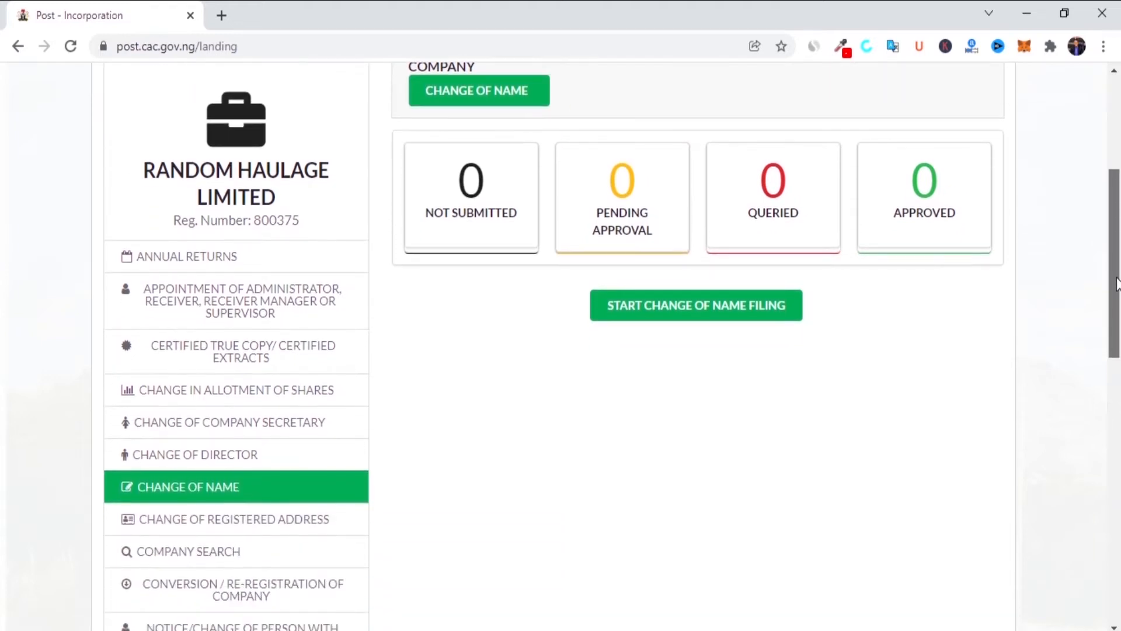
{"action": "left_click", "coordinate": [187, 255]}
{"action": "scroll", "coordinate": [547, 426], "scroll_direction": "down", "scroll_amount": 3}
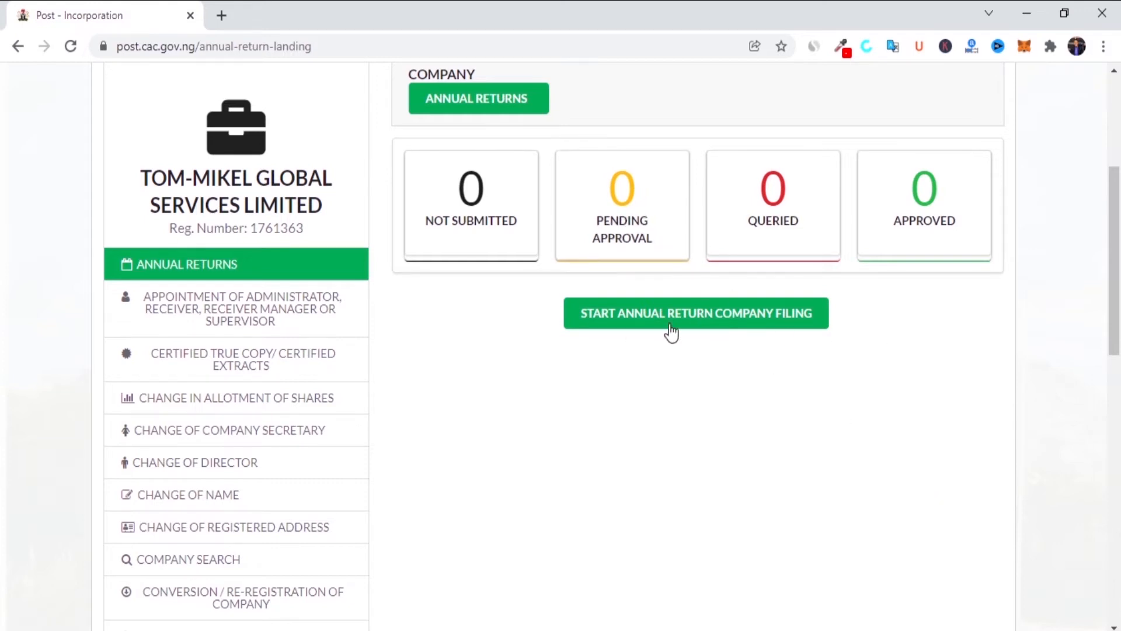
{"action": "left_click", "coordinate": [741, 314]}
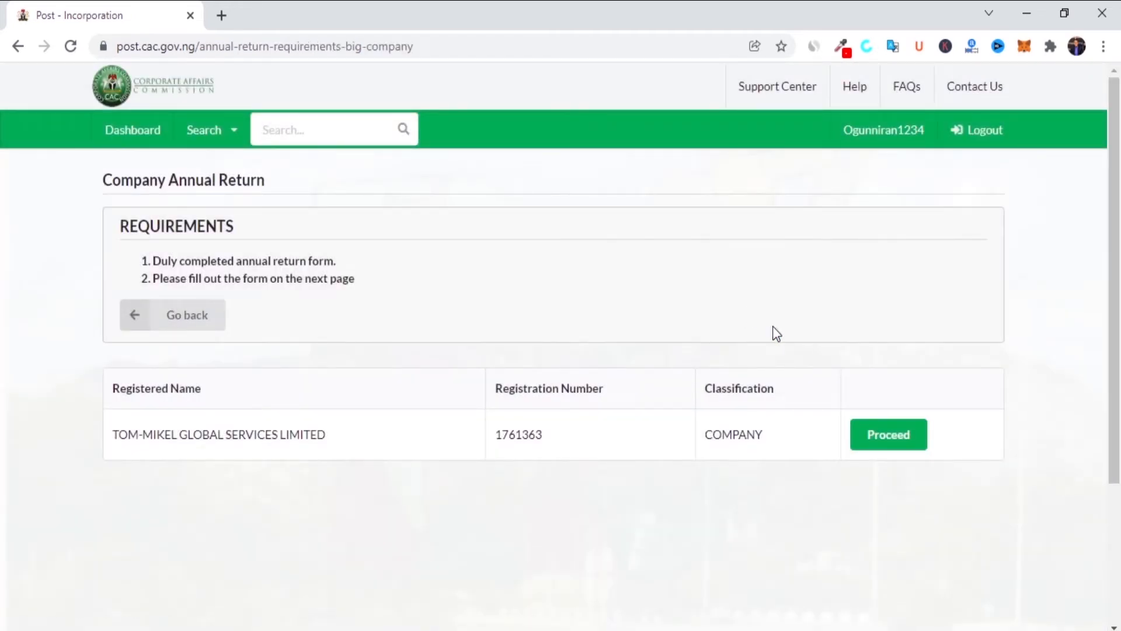
{"action": "left_click", "coordinate": [888, 435]}
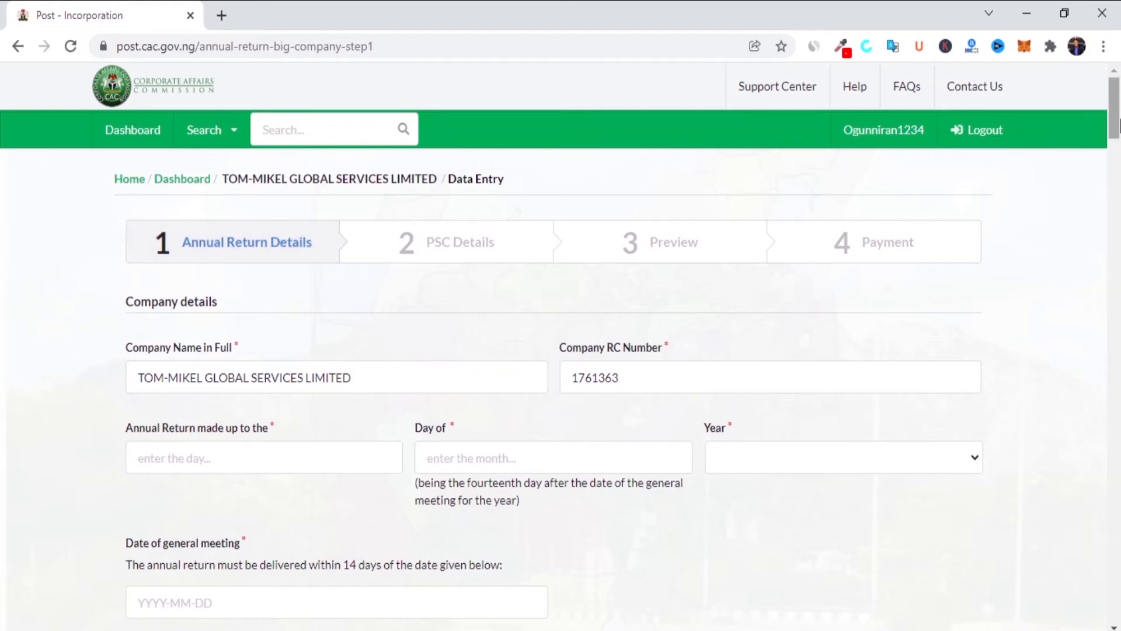
Examine the annual return day, month and year fields and the date of general meeting calendar in the company details
{"action": "left_click_drag", "start_coordinate": [1116, 124], "coordinate": [1116, 150]}
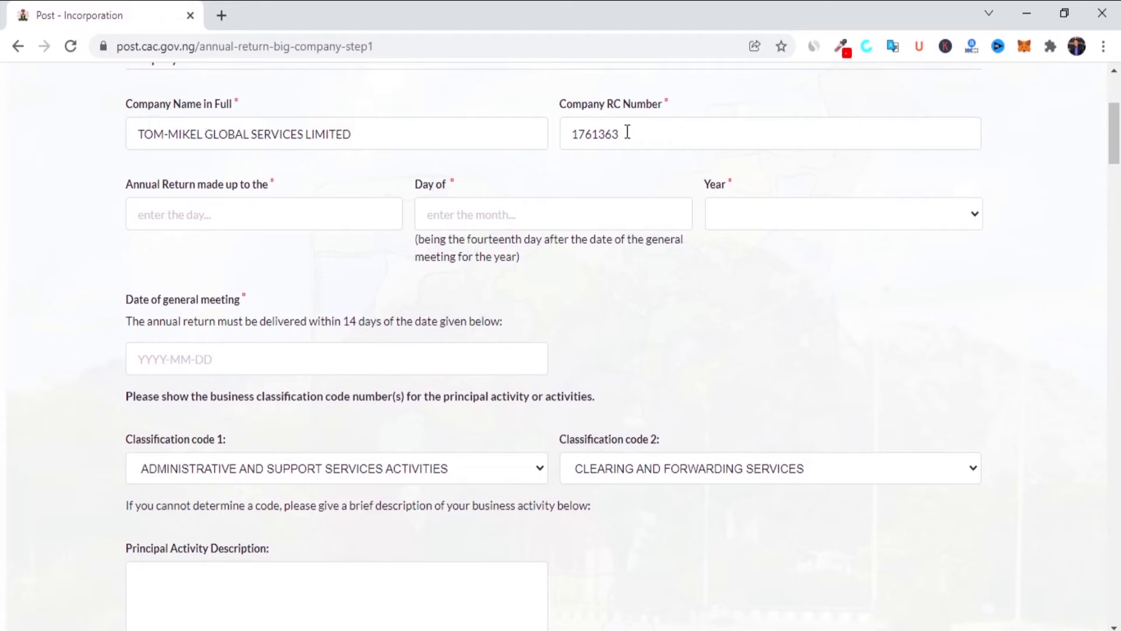
{"action": "left_click", "coordinate": [226, 216]}
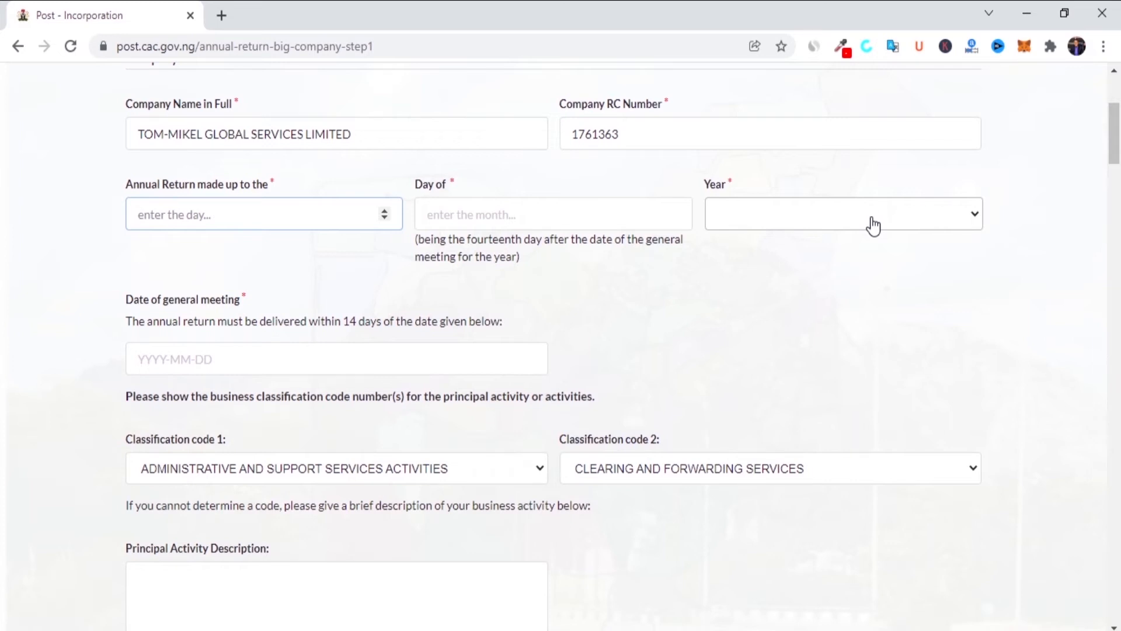
{"action": "left_click_drag", "start_coordinate": [1116, 156], "coordinate": [1117, 177]}
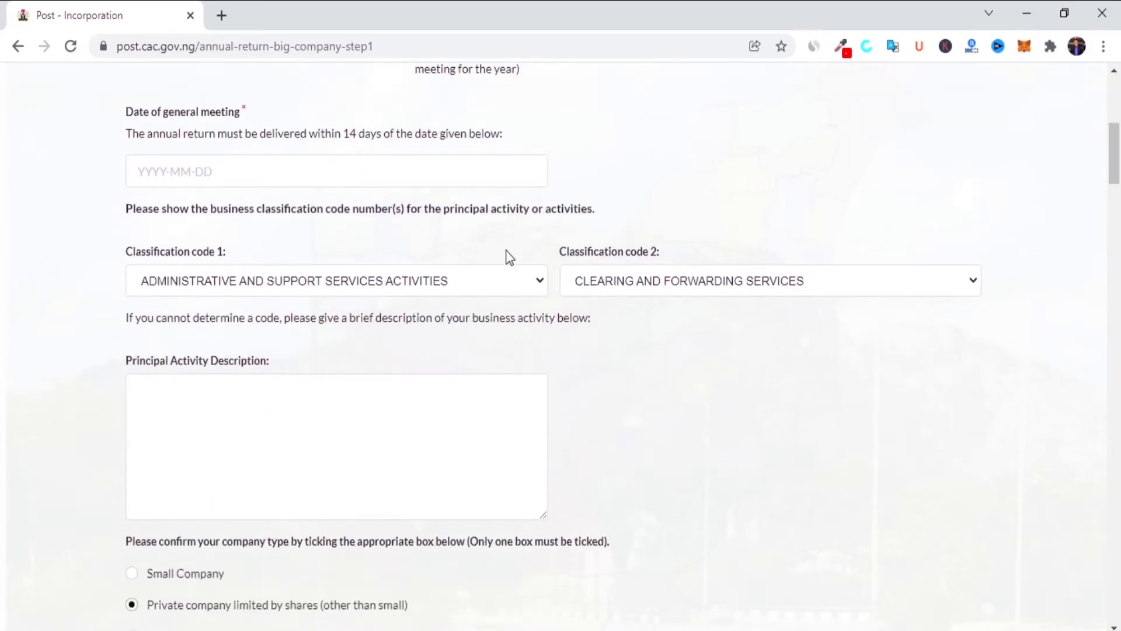
{"action": "left_click", "coordinate": [223, 182]}
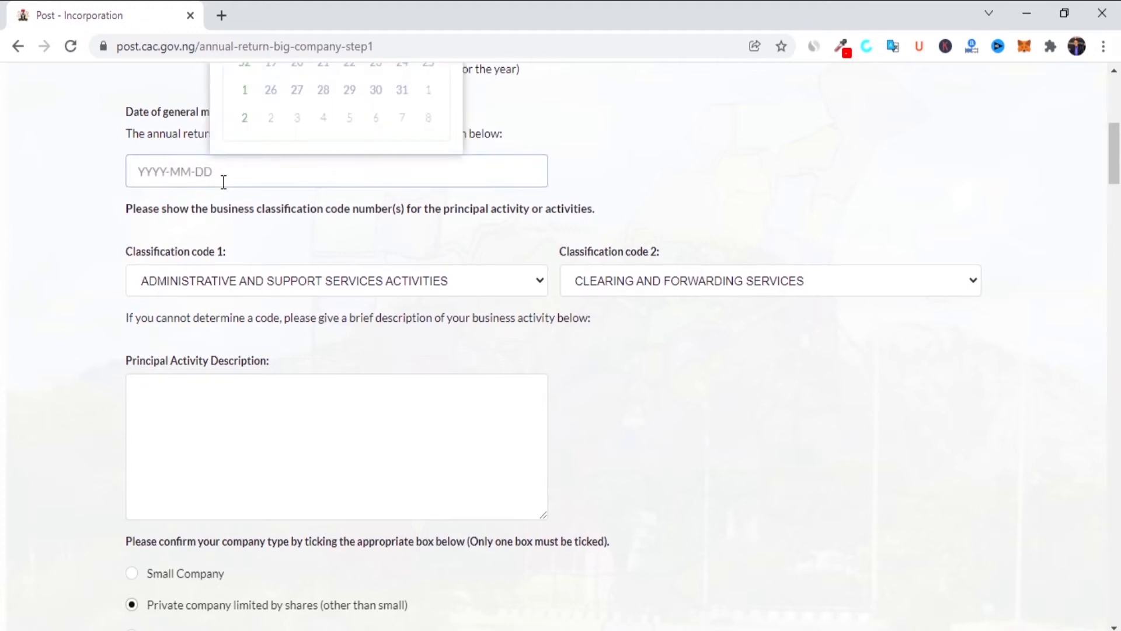
{"action": "left_click_drag", "start_coordinate": [1119, 163], "coordinate": [1118, 149]}
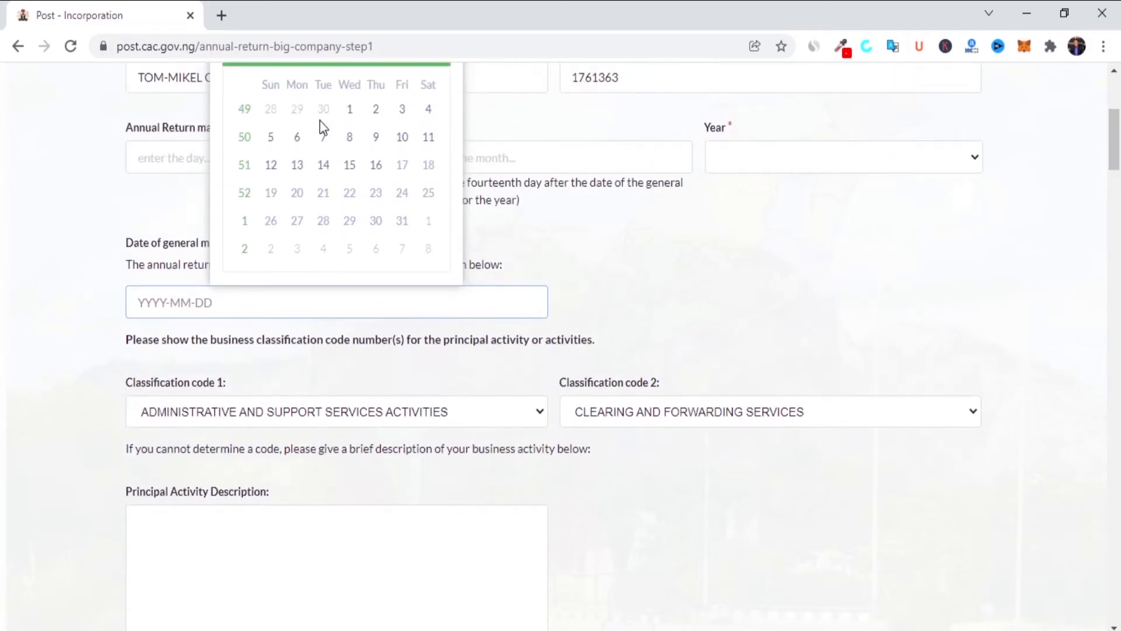
{"action": "left_click", "coordinate": [630, 261]}
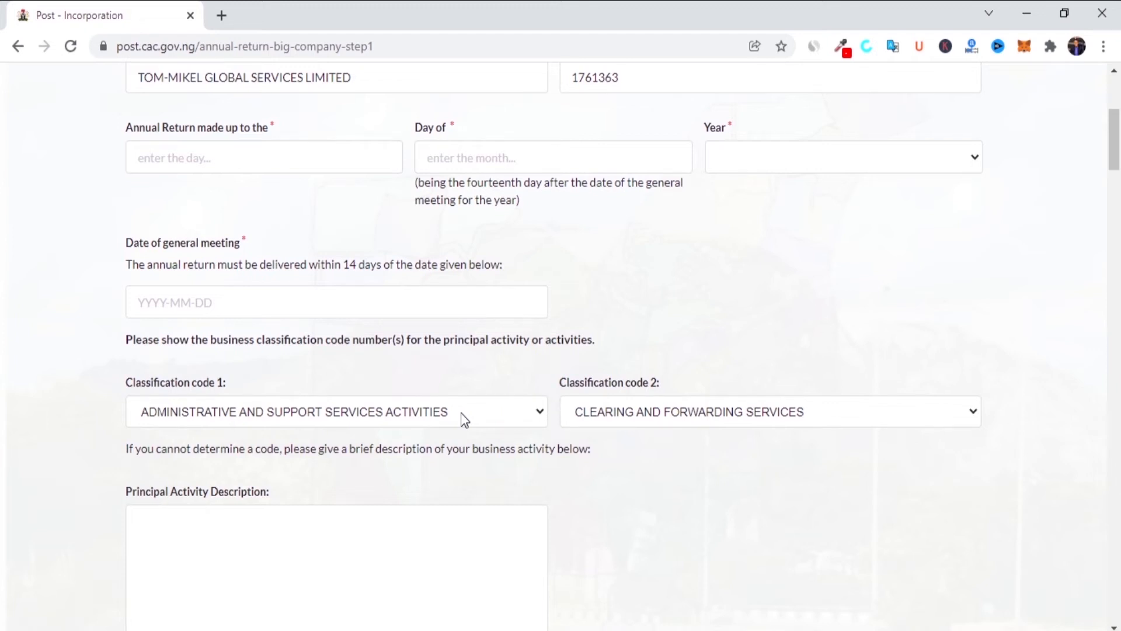
Review the business classification codes, activity description, company type options, and the registered office, head office and register location fields
{"action": "scroll", "coordinate": [343, 403], "scroll_direction": "down", "scroll_amount": 1}
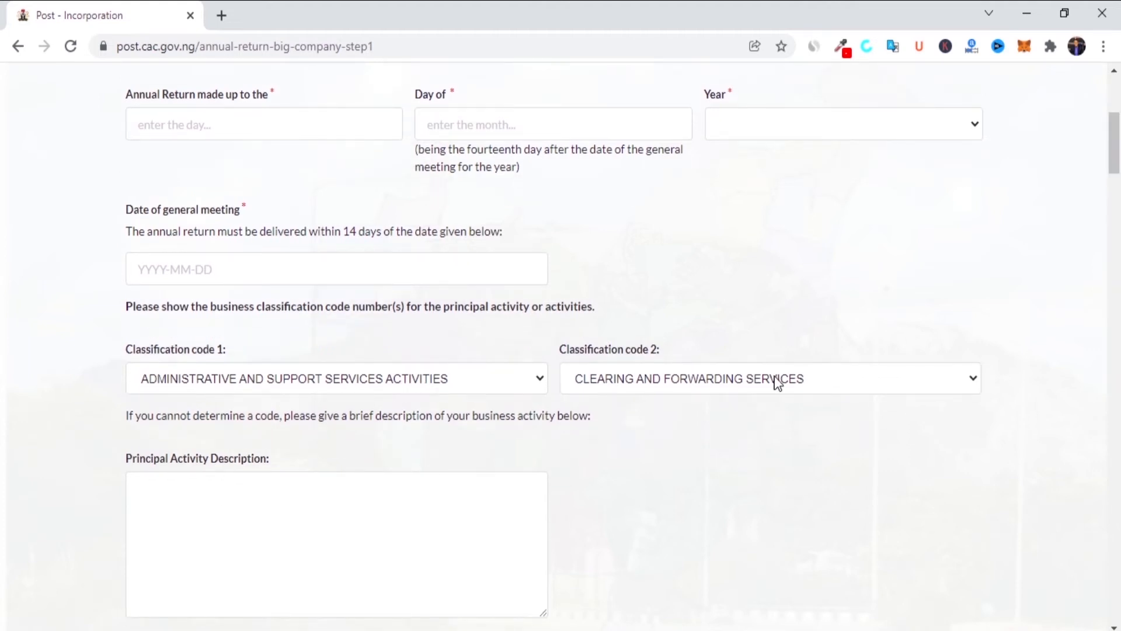
{"action": "scroll", "coordinate": [1119, 153], "scroll_direction": "down", "scroll_amount": 5}
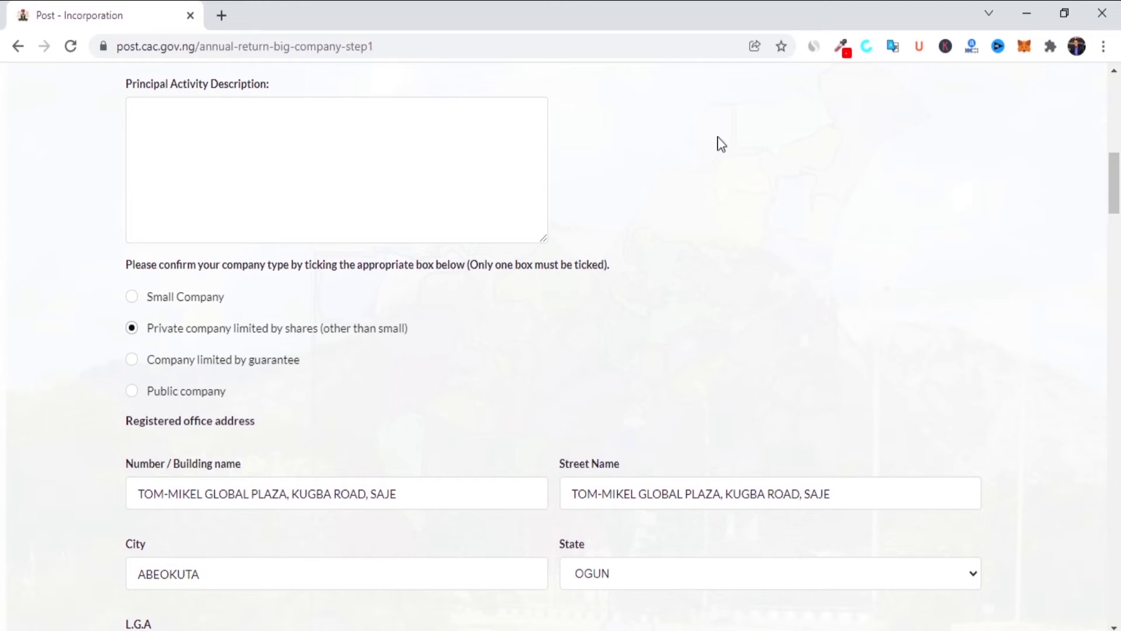
{"action": "left_click_drag", "start_coordinate": [1119, 205], "coordinate": [1119, 174]}
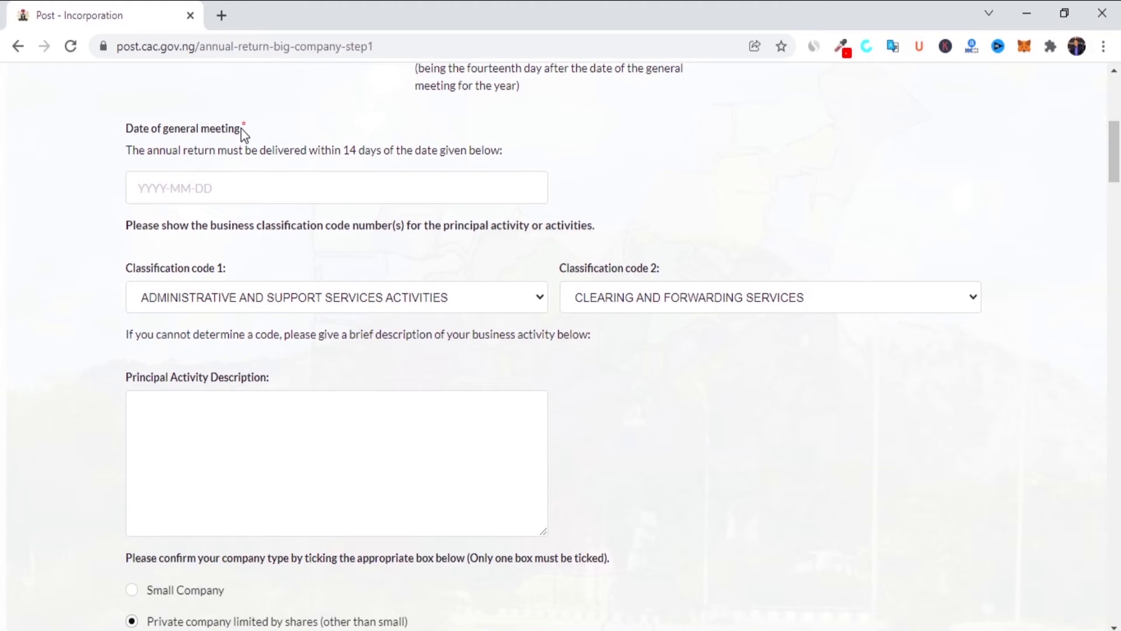
{"action": "left_click_drag", "start_coordinate": [1115, 152], "coordinate": [1117, 190]}
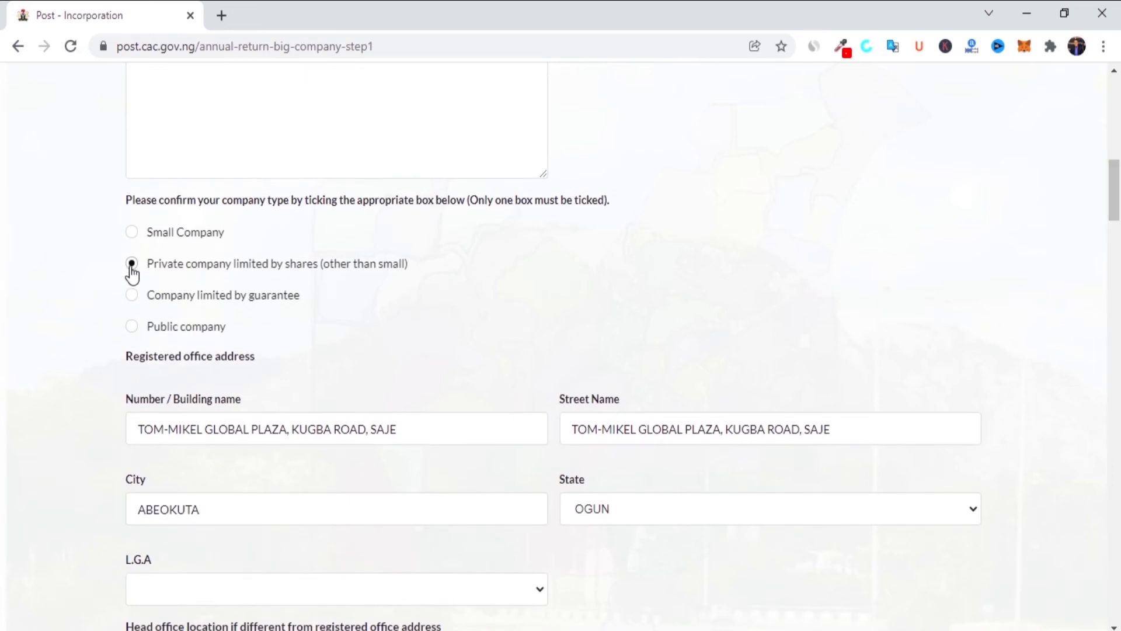
{"action": "left_click_drag", "start_coordinate": [1118, 187], "coordinate": [1118, 211]}
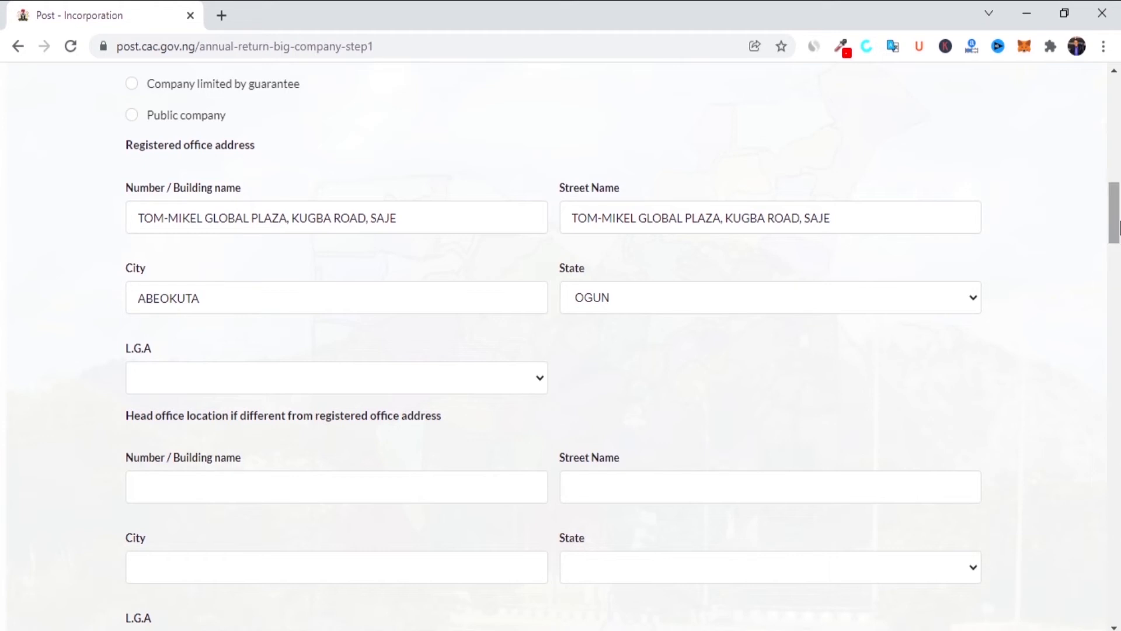
{"action": "left_click_drag", "start_coordinate": [1118, 226], "coordinate": [1118, 260]}
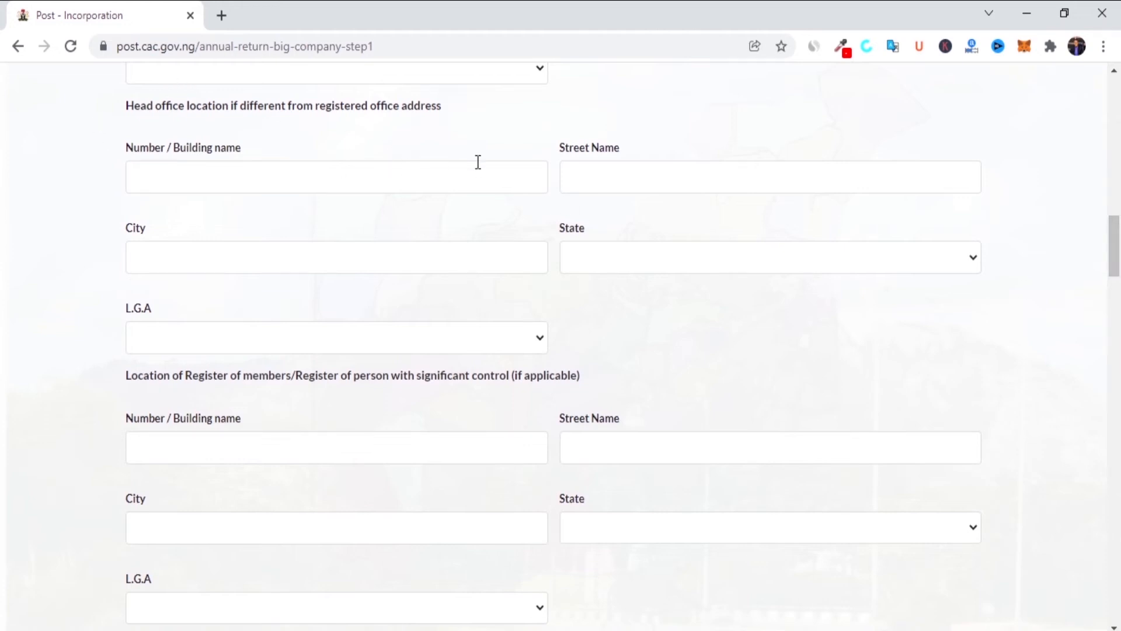
{"action": "scroll", "coordinate": [477, 160], "scroll_direction": "up", "scroll_amount": 5}
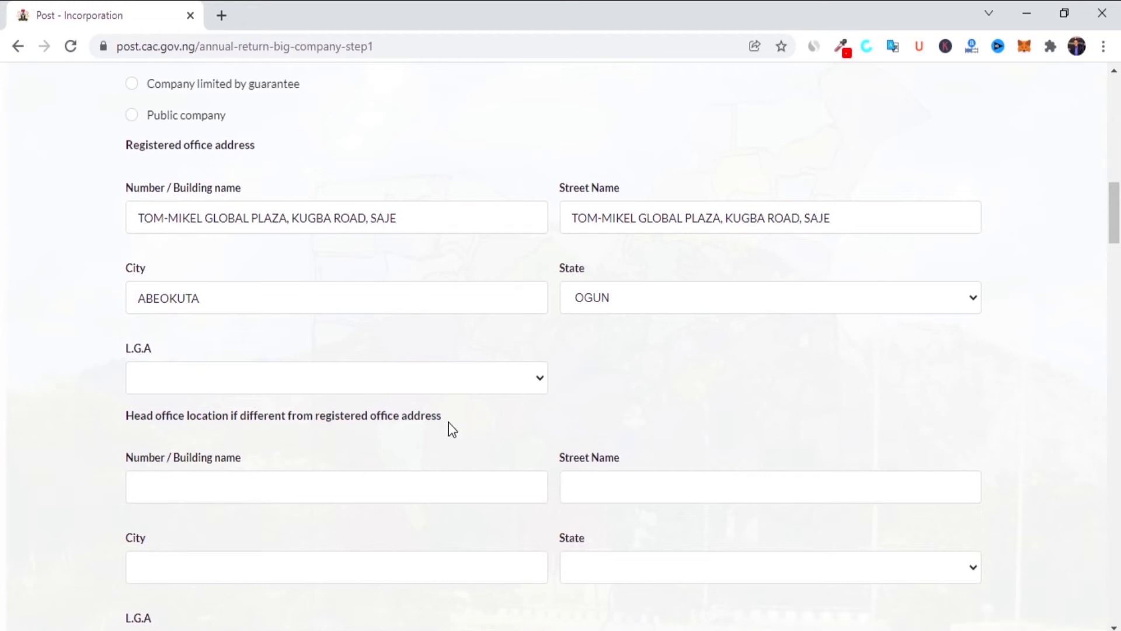
{"action": "scroll", "coordinate": [1118, 241], "scroll_direction": "down", "scroll_amount": 8}
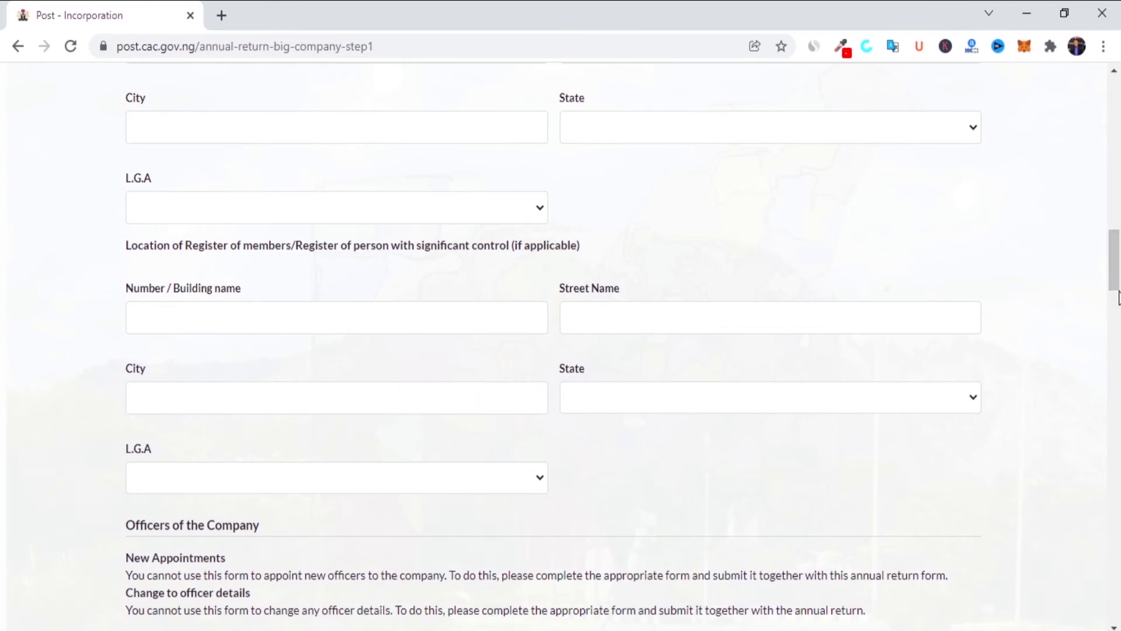
{"action": "scroll", "coordinate": [583, 303], "scroll_direction": "up", "scroll_amount": 8}
Review the secretary and director details, the ordinary and preference share capital fields, the totals, and the statement of capital
{"action": "left_click_drag", "start_coordinate": [1115, 207], "coordinate": [1120, 304]}
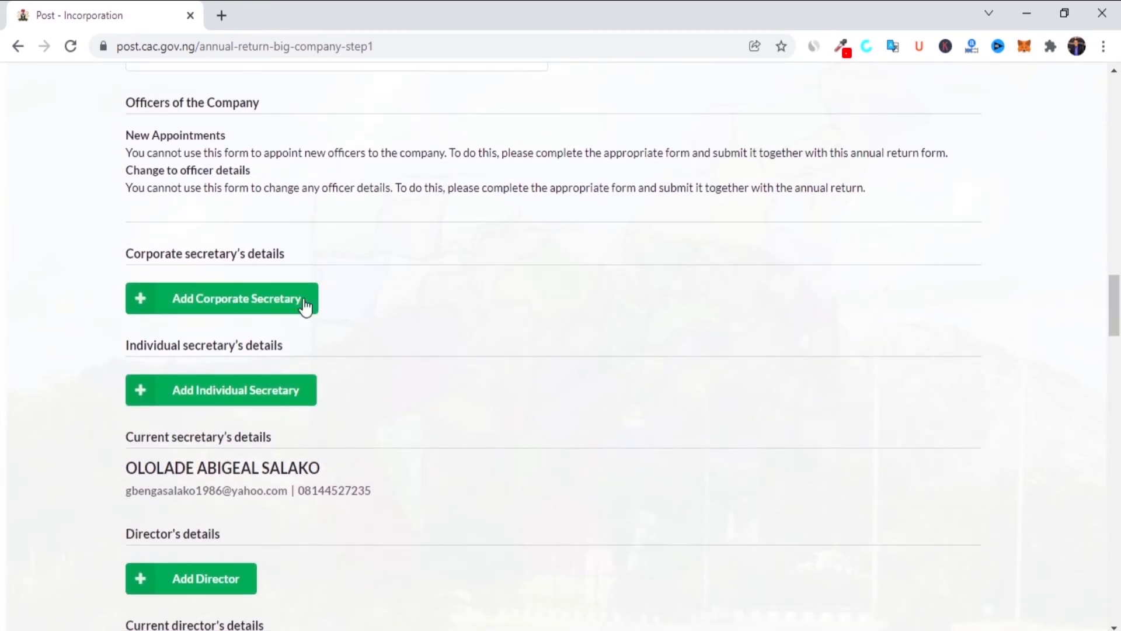
{"action": "left_click_drag", "start_coordinate": [1116, 319], "coordinate": [1117, 357]}
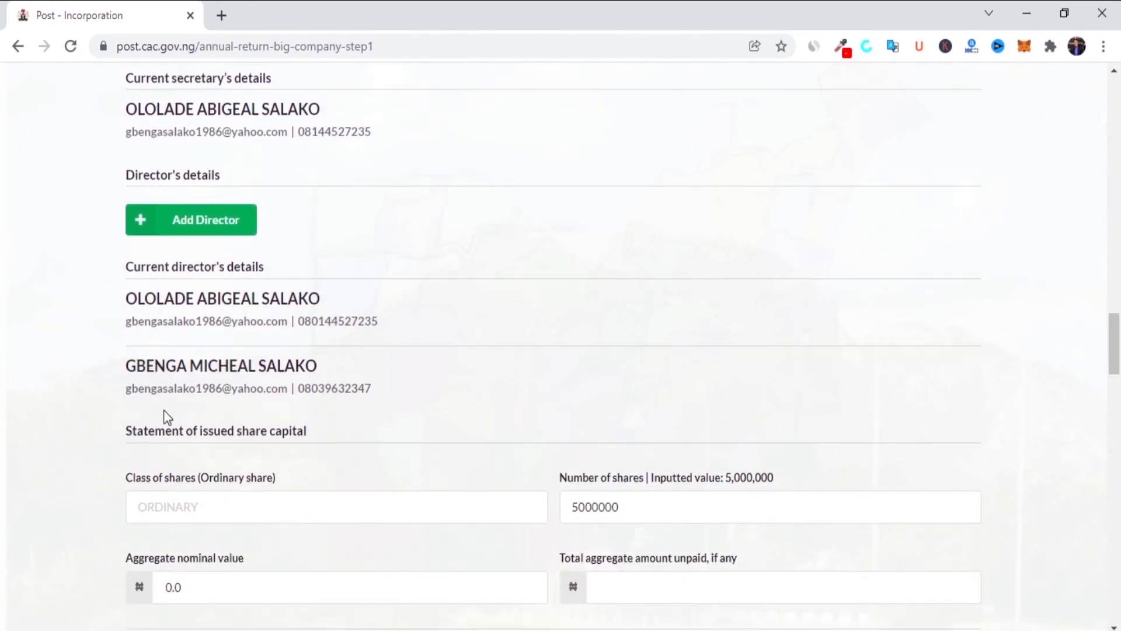
{"action": "scroll", "coordinate": [886, 321], "scroll_direction": "down", "scroll_amount": 5}
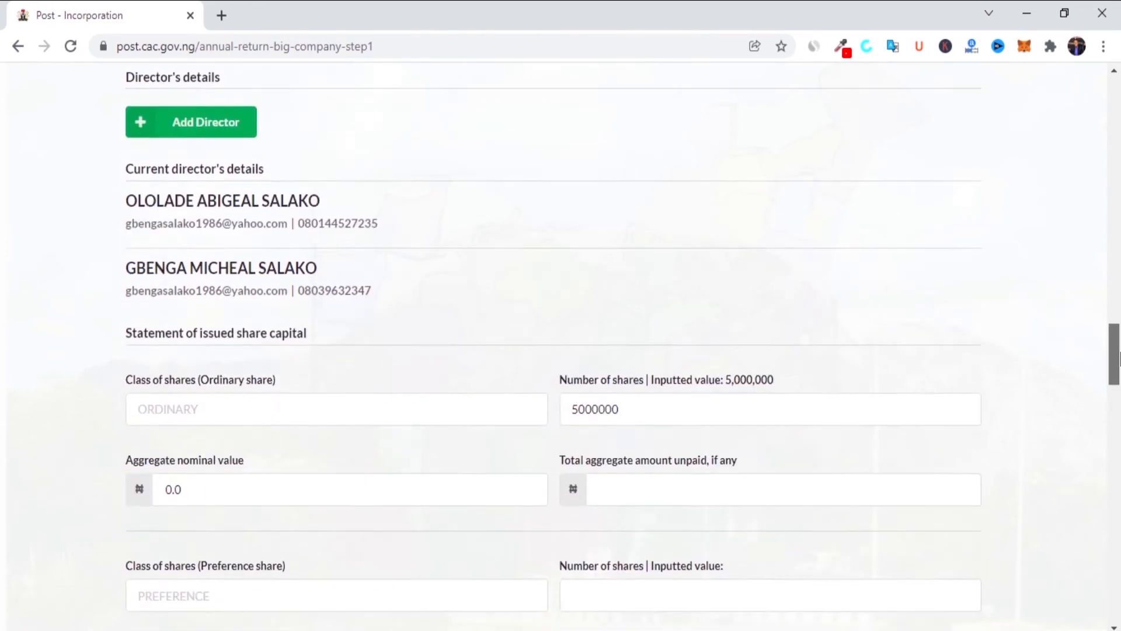
{"action": "left_click", "coordinate": [335, 209]}
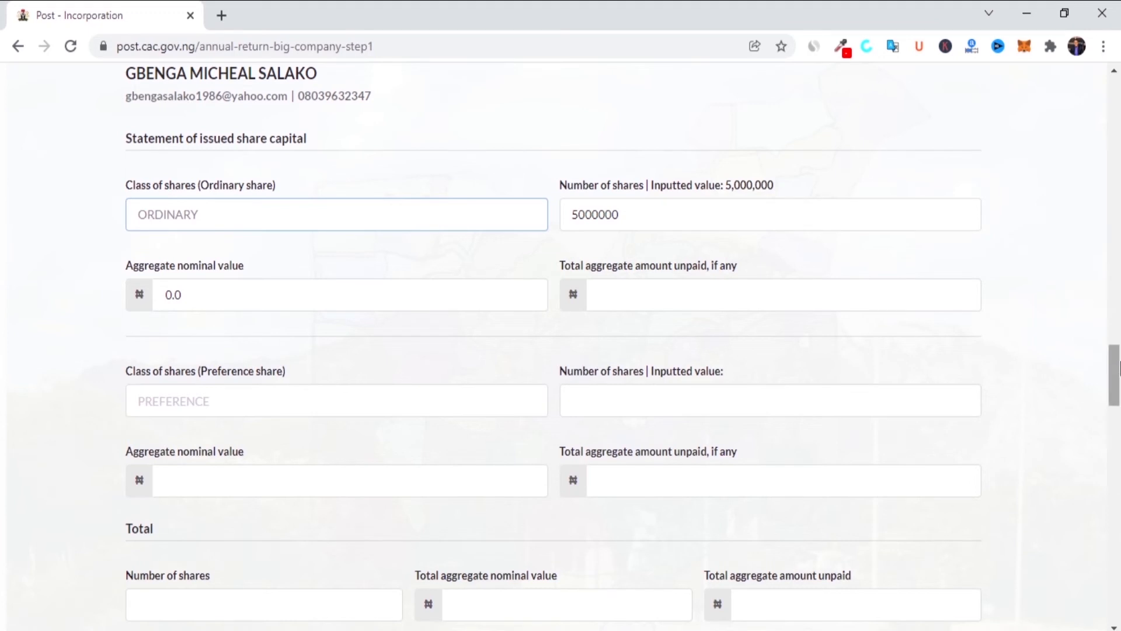
{"action": "scroll", "coordinate": [1118, 368], "scroll_direction": "down", "scroll_amount": 2}
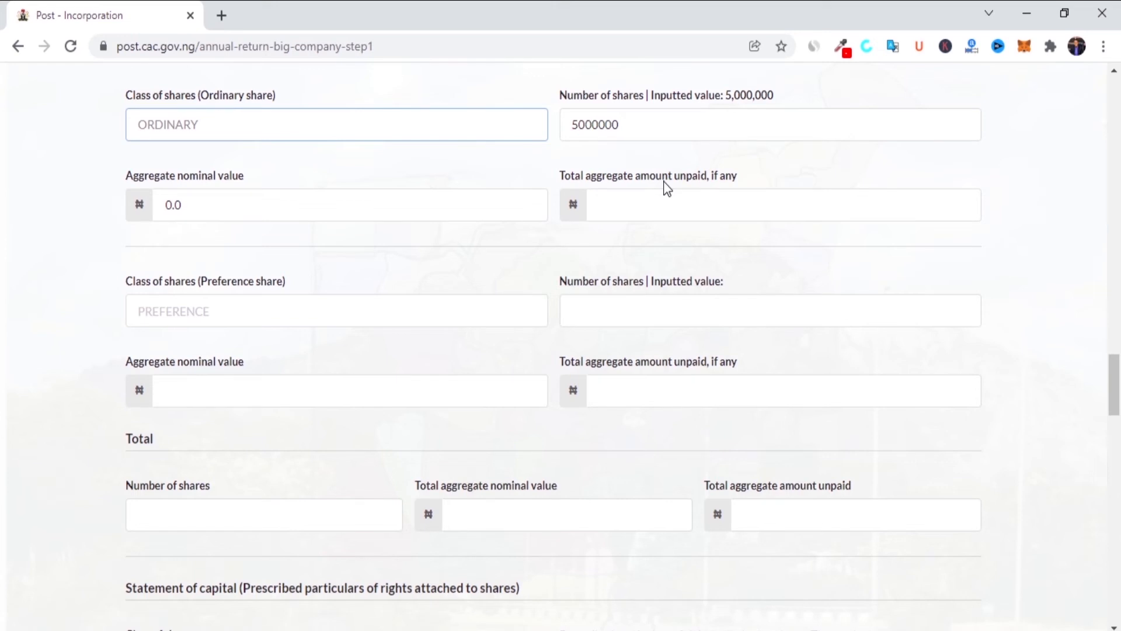
{"action": "left_click", "coordinate": [442, 310]}
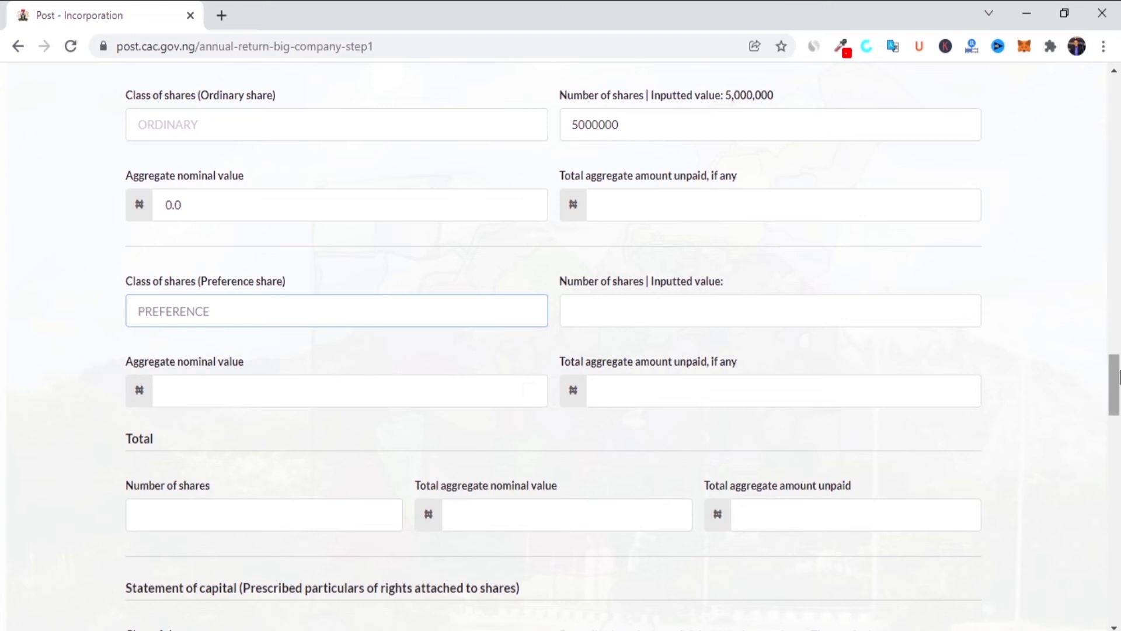
{"action": "mouse_move", "coordinate": [1118, 377]}
{"action": "left_mouse_down"}
{"action": "mouse_move", "coordinate": [1118, 346]}
{"action": "mouse_move", "coordinate": [1118, 392]}
{"action": "left_mouse_up"}
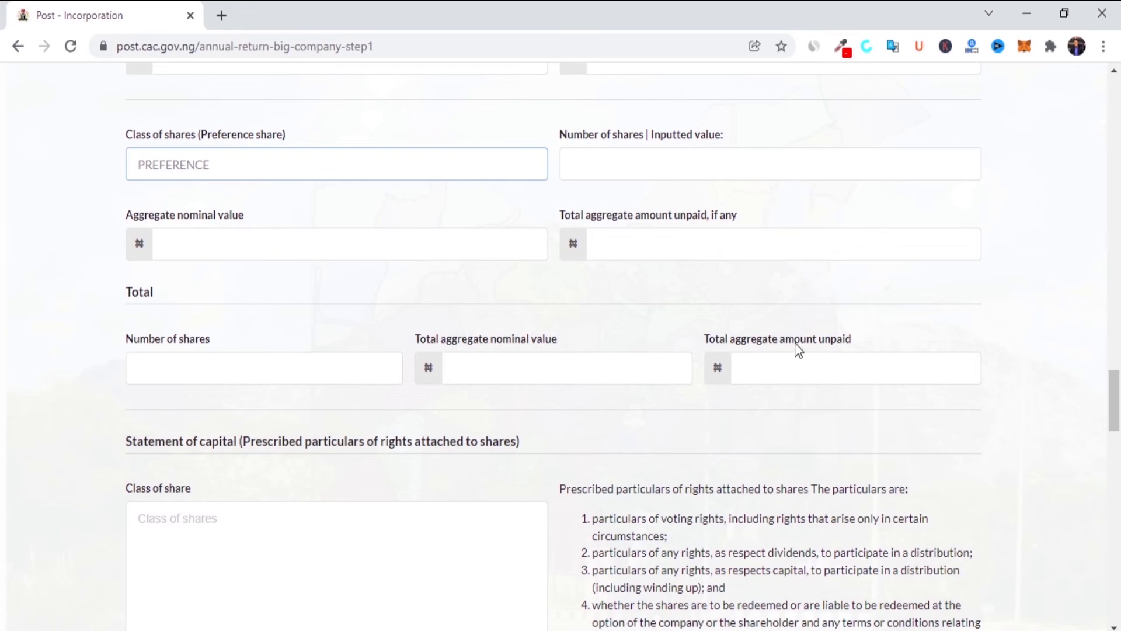
{"action": "left_click_drag", "start_coordinate": [1118, 428], "coordinate": [1118, 454]}
{"action": "left_click", "coordinate": [226, 373]}
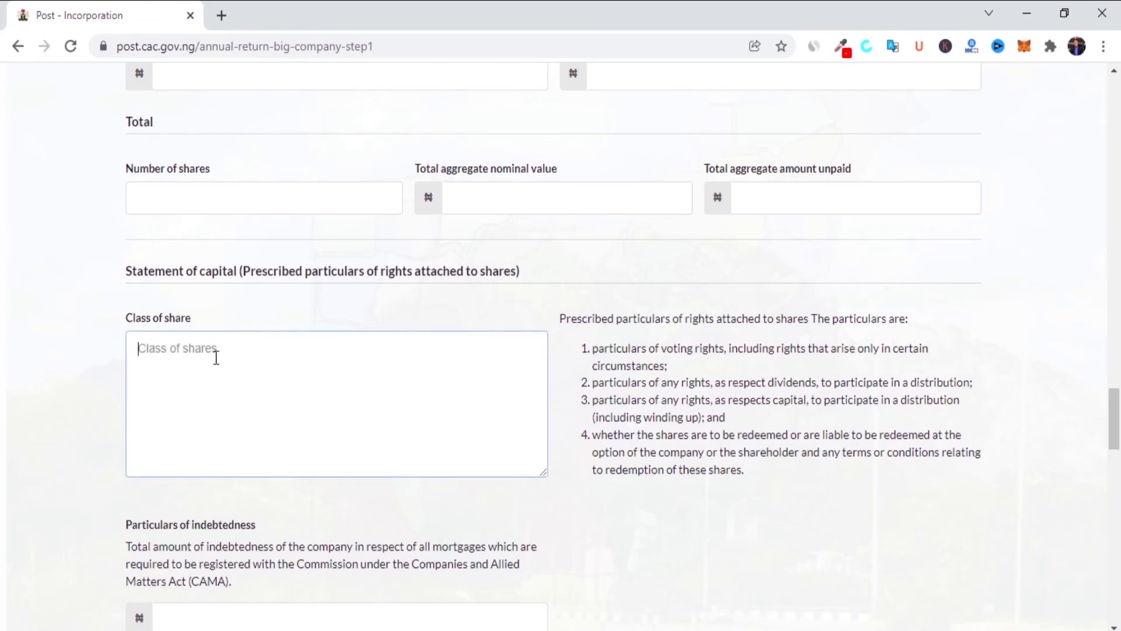
Examine the indebtedness, turnover and net assets, members, authentication and legal note sections, and the filing's remaining stages up to Payment
{"action": "left_click_drag", "start_coordinate": [1118, 439], "coordinate": [1120, 474]}
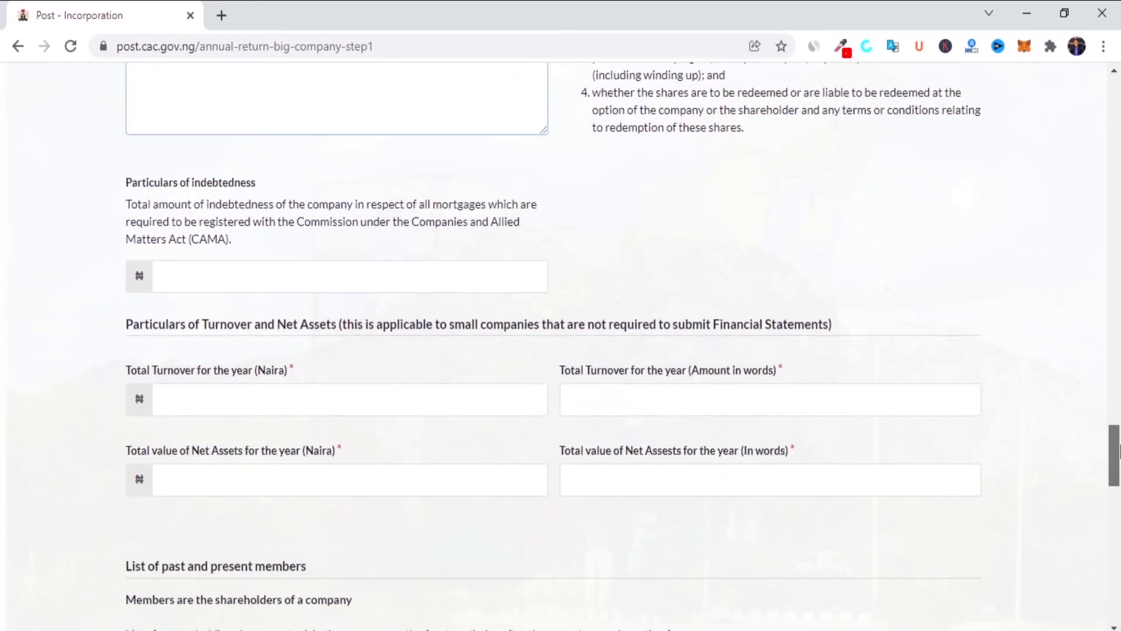
{"action": "scroll", "coordinate": [1118, 462], "scroll_direction": "down", "scroll_amount": 1}
{"action": "scroll", "coordinate": [1118, 458], "scroll_direction": "down", "scroll_amount": 1}
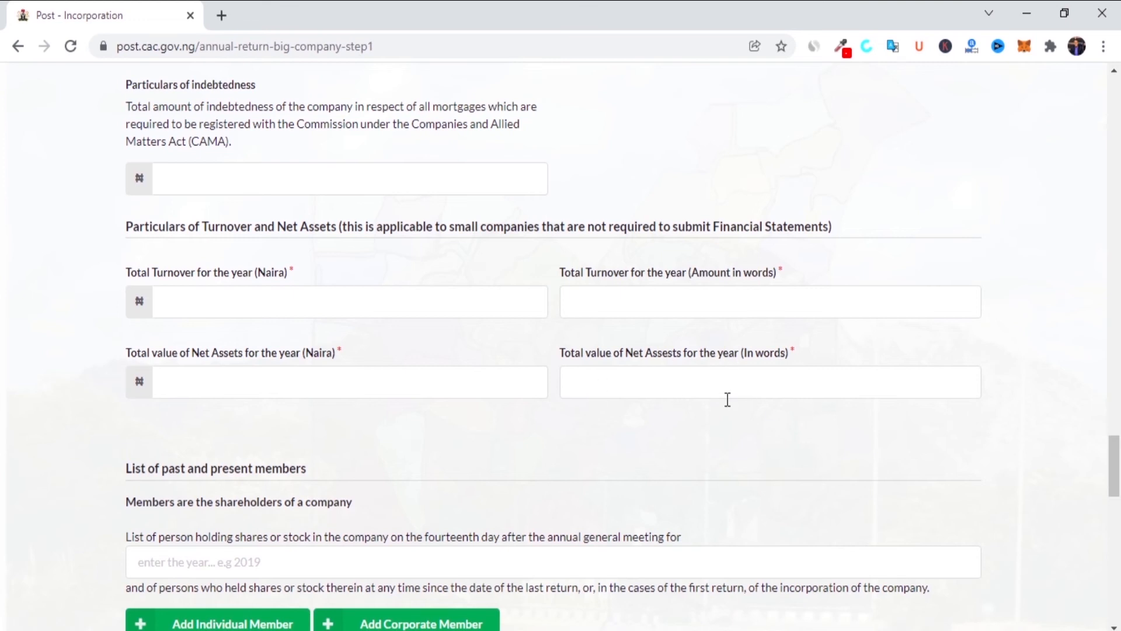
{"action": "scroll", "coordinate": [1112, 455], "scroll_direction": "down", "scroll_amount": 3}
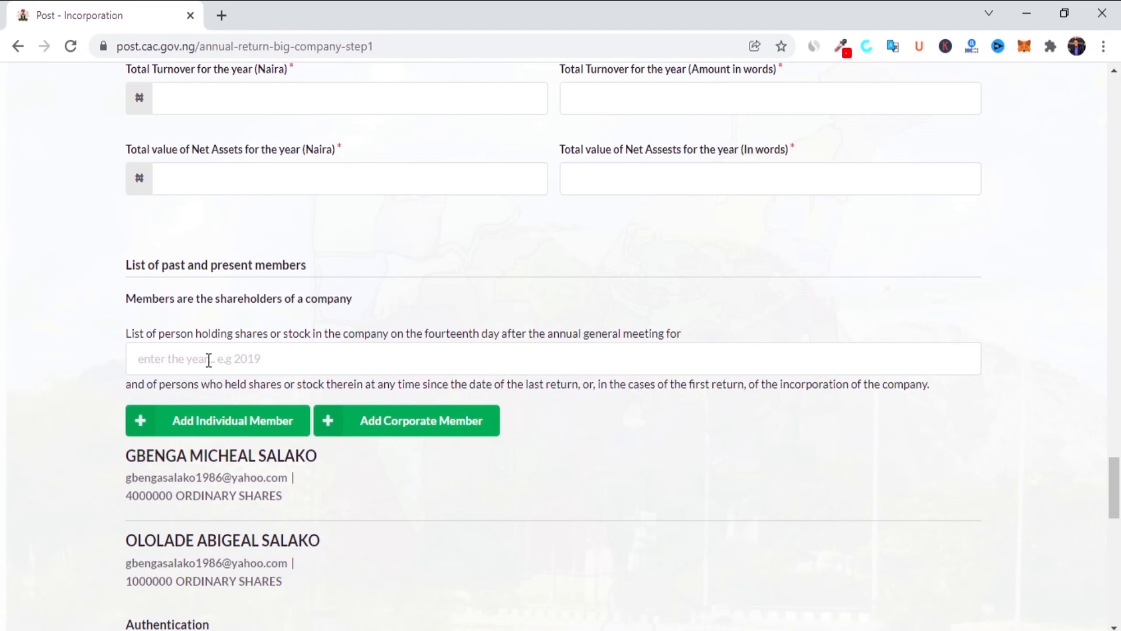
{"action": "left_click_drag", "start_coordinate": [1116, 508], "coordinate": [1118, 540]}
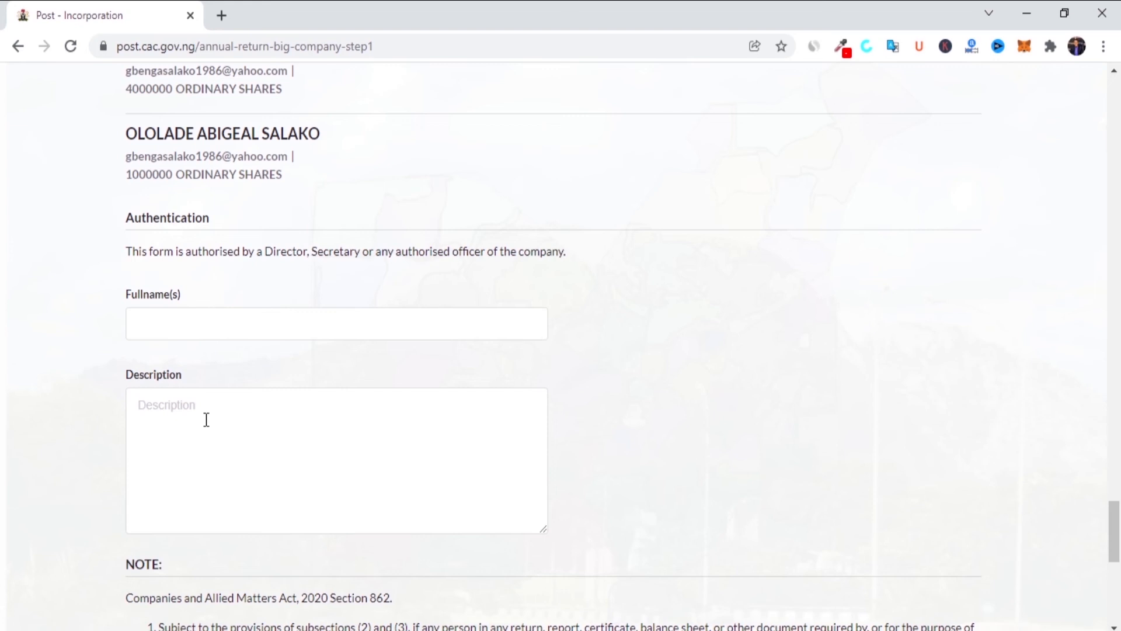
{"action": "left_click_drag", "start_coordinate": [1115, 546], "coordinate": [1119, 588]}
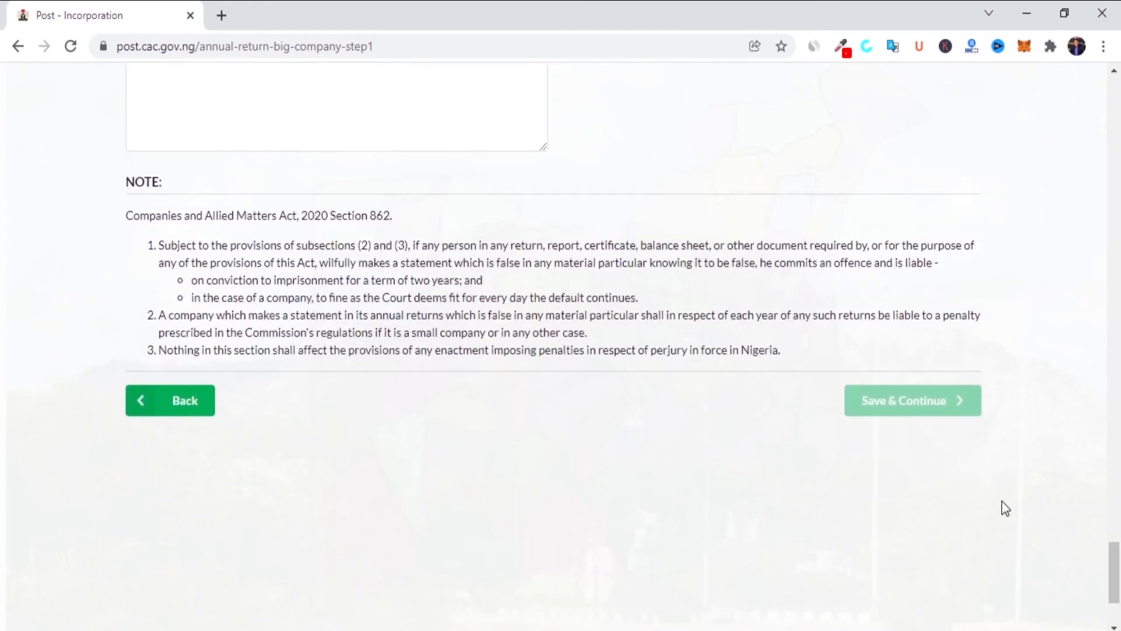
{"action": "left_click", "coordinate": [908, 403]}
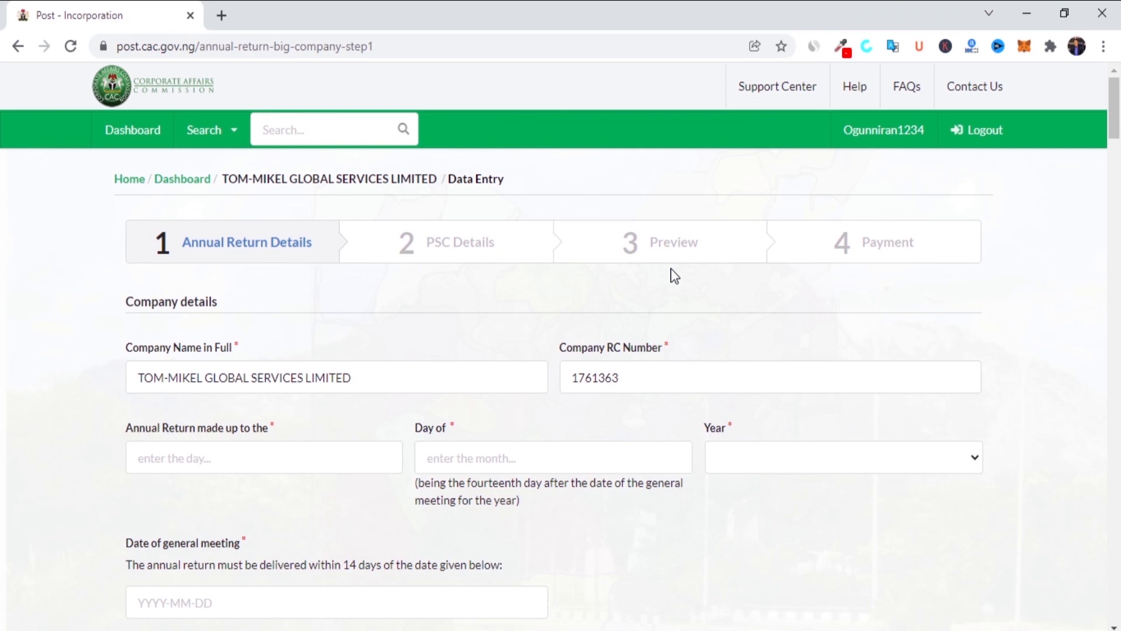
{"action": "left_click", "coordinate": [915, 253]}
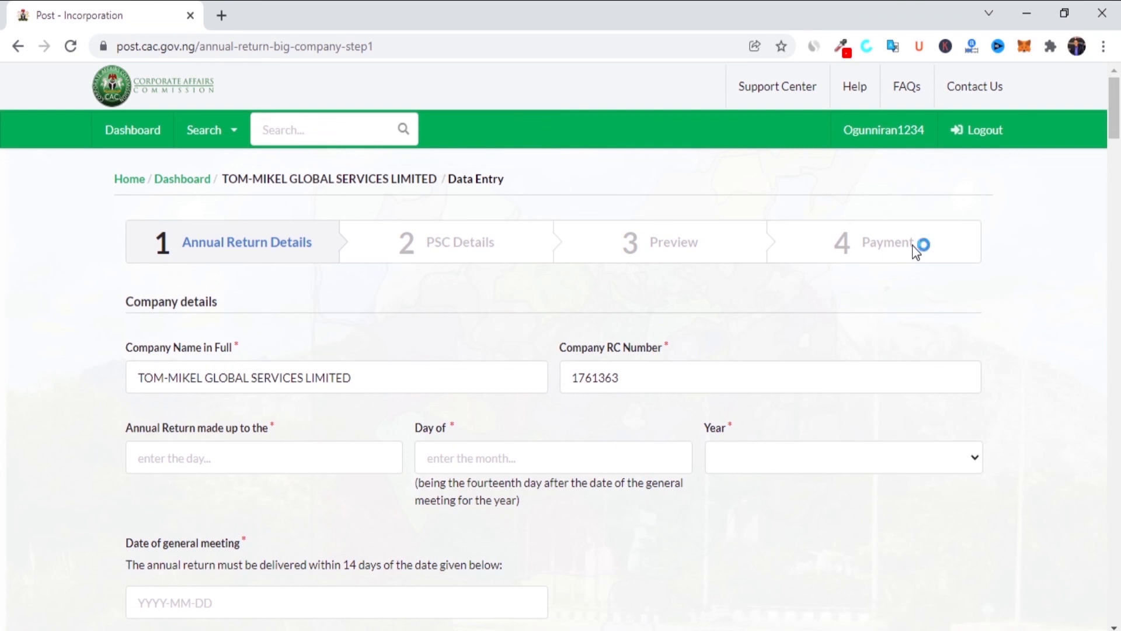